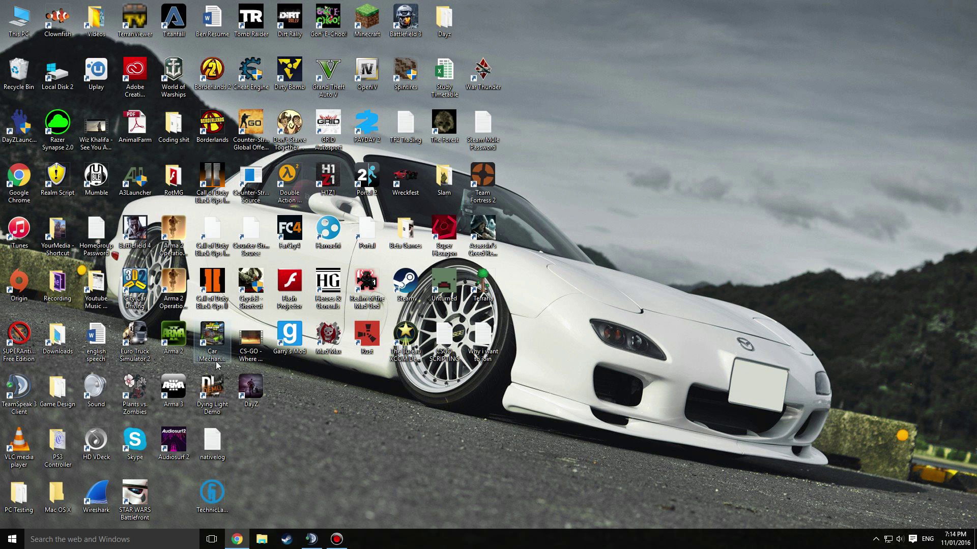
Step: Launch SUPERAntiSpyware from its desktop shortcut and dismiss the 'Product Update Available' notice
click(31, 356)
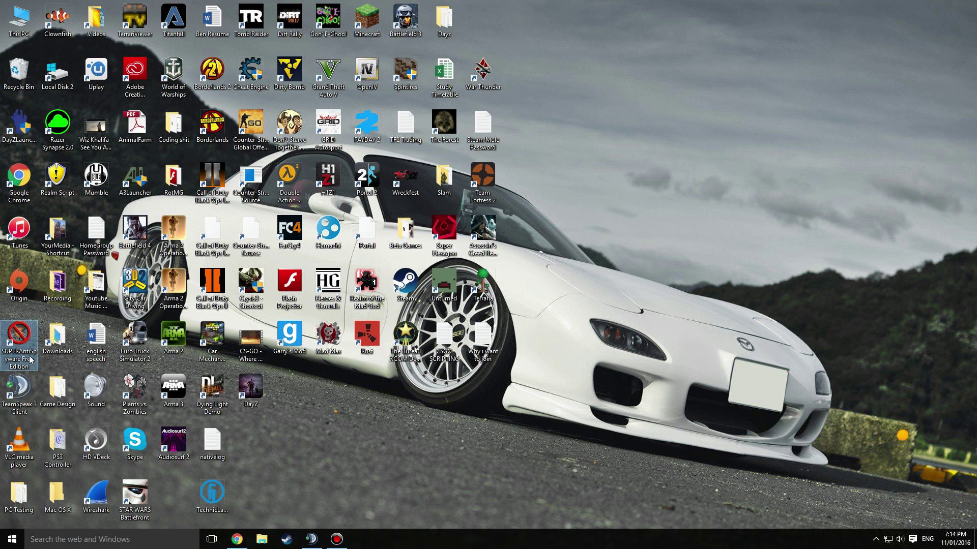
double_click(35, 343)
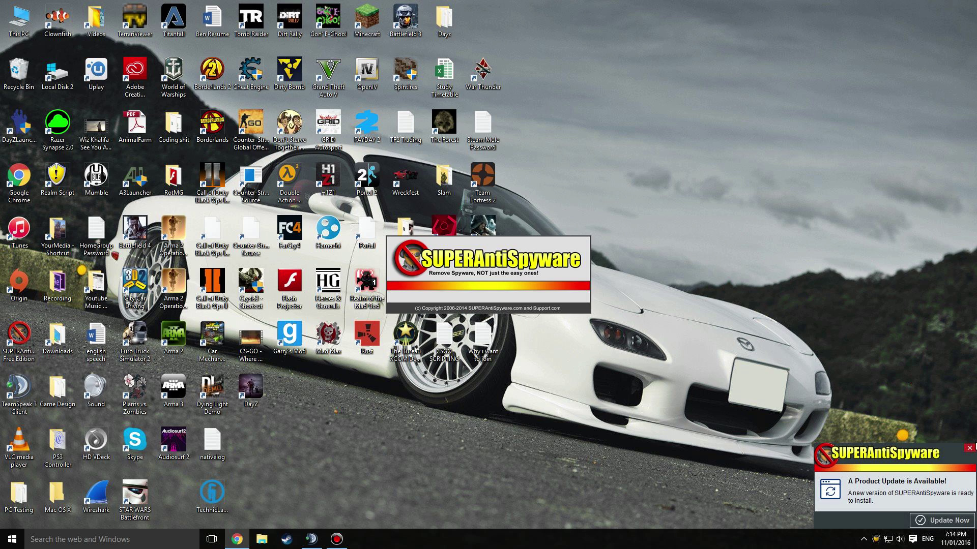
click(969, 448)
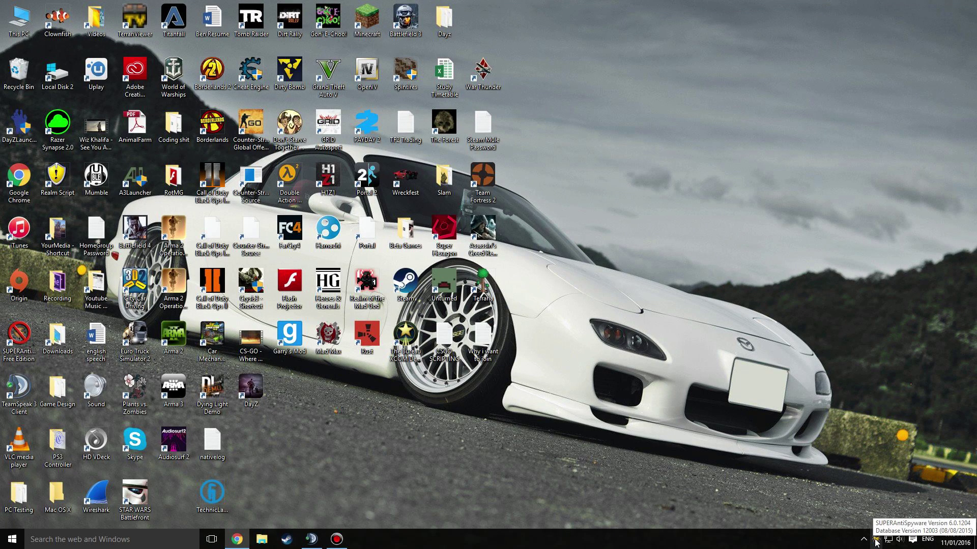
Step: Open SUPERAntiSpyware from the tray and start a Quick Scan of the computer
double_click(876, 540)
drag(431, 136, 414, 133)
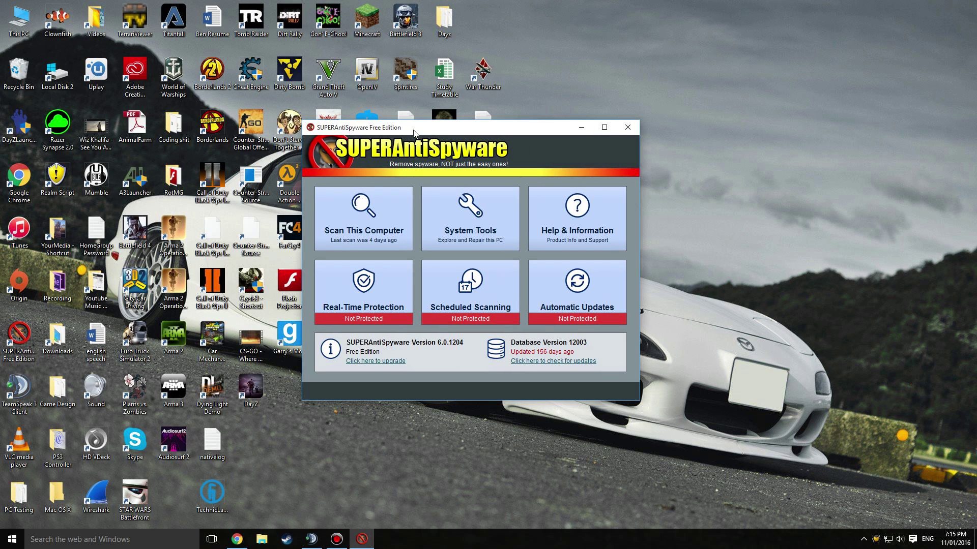
click(391, 207)
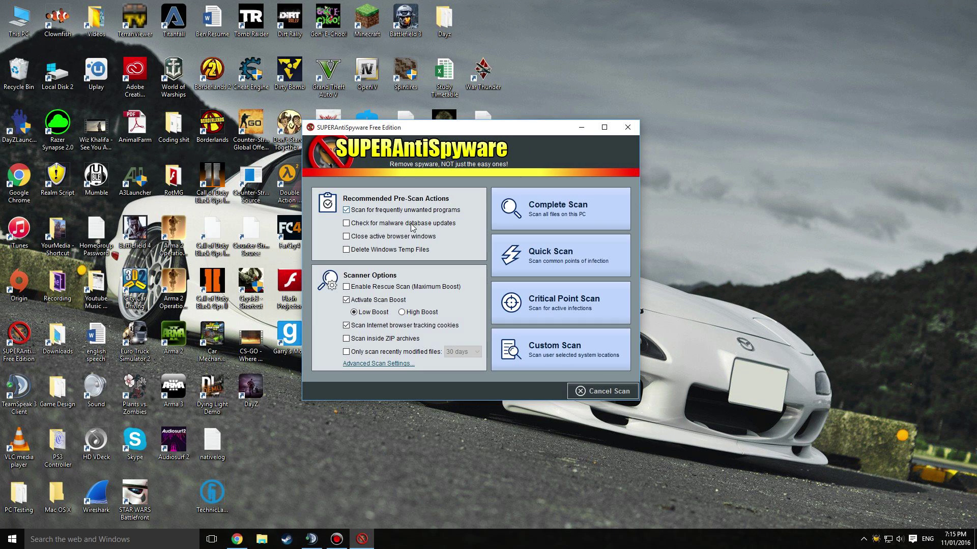
click(530, 259)
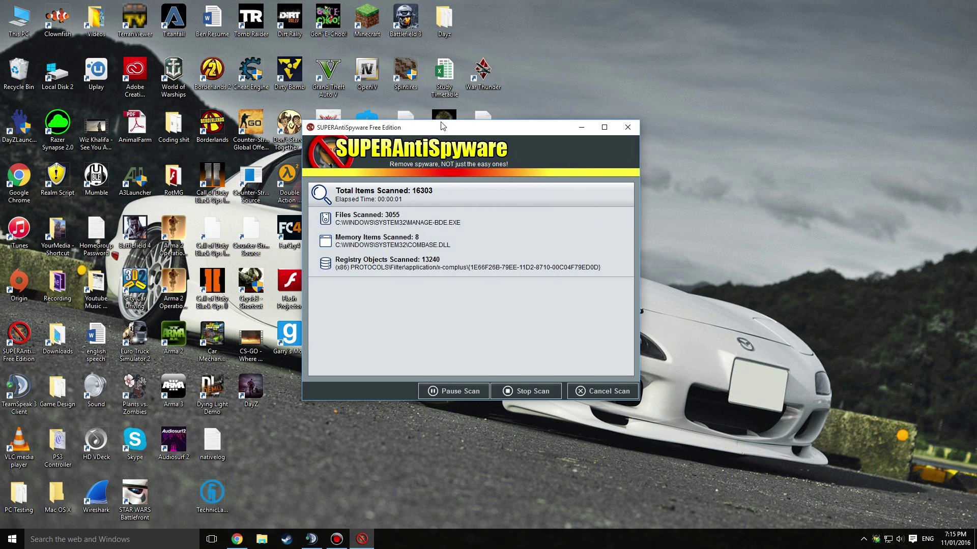
Step: Expand and collapse the Adware.Tracking Cookie detections while the scan runs
drag(441, 124, 437, 107)
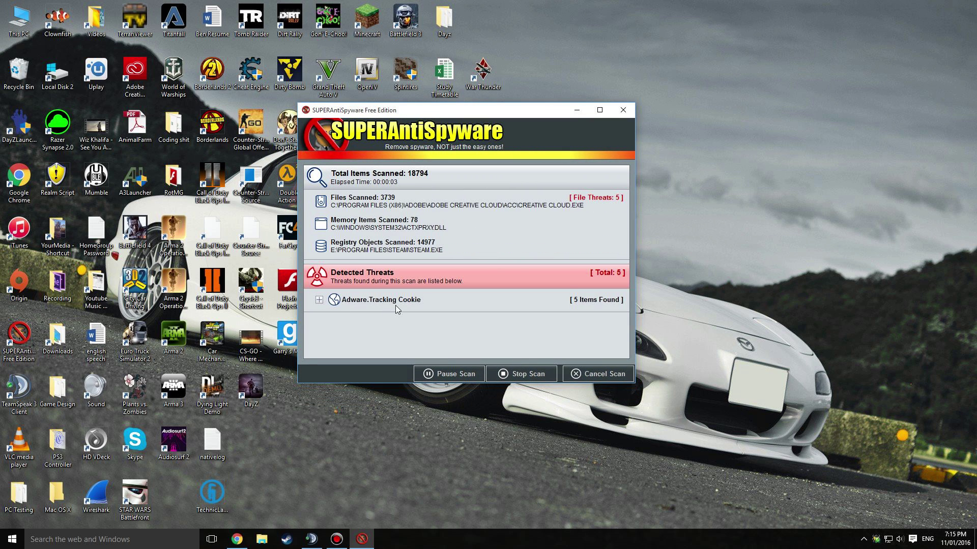
click(319, 300)
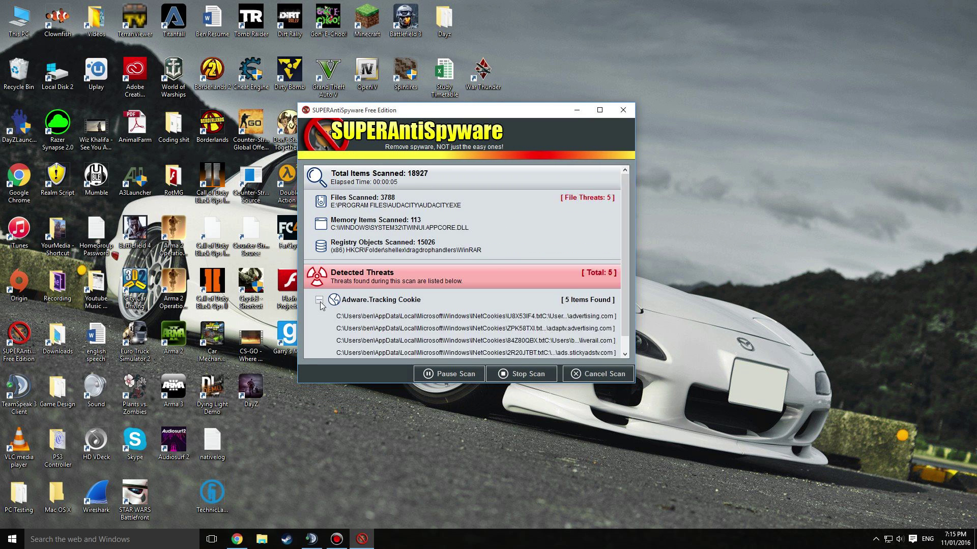
click(319, 300)
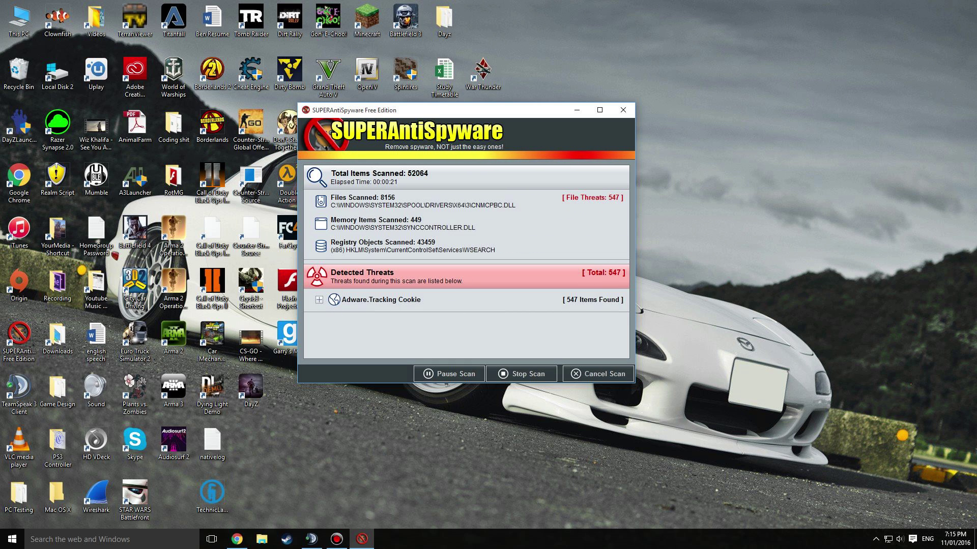
drag(417, 118, 448, 120)
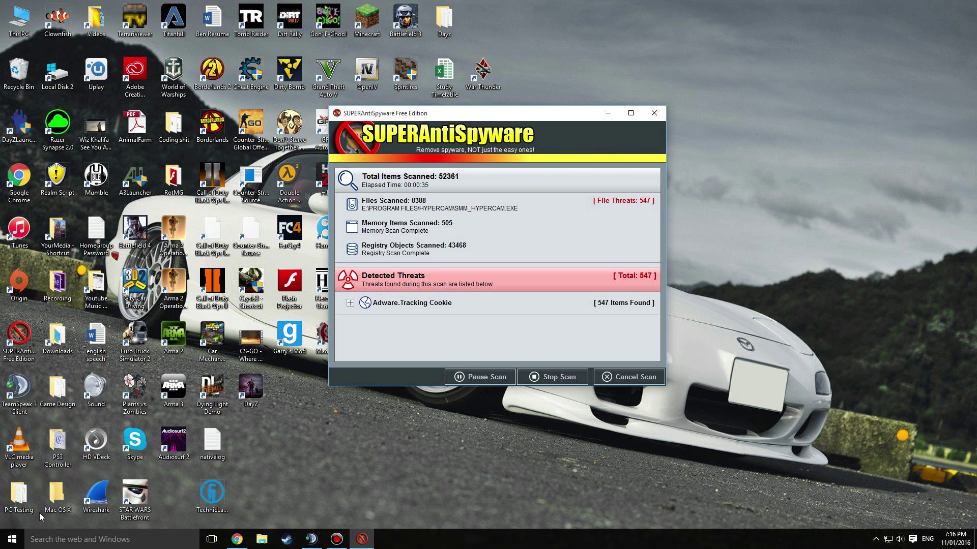
click(12, 539)
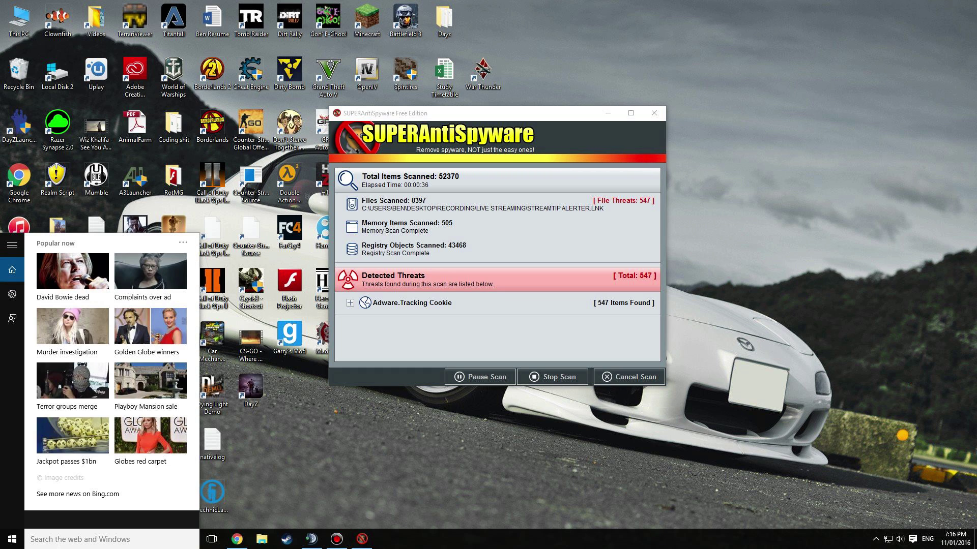
click(300, 496)
click(95, 539)
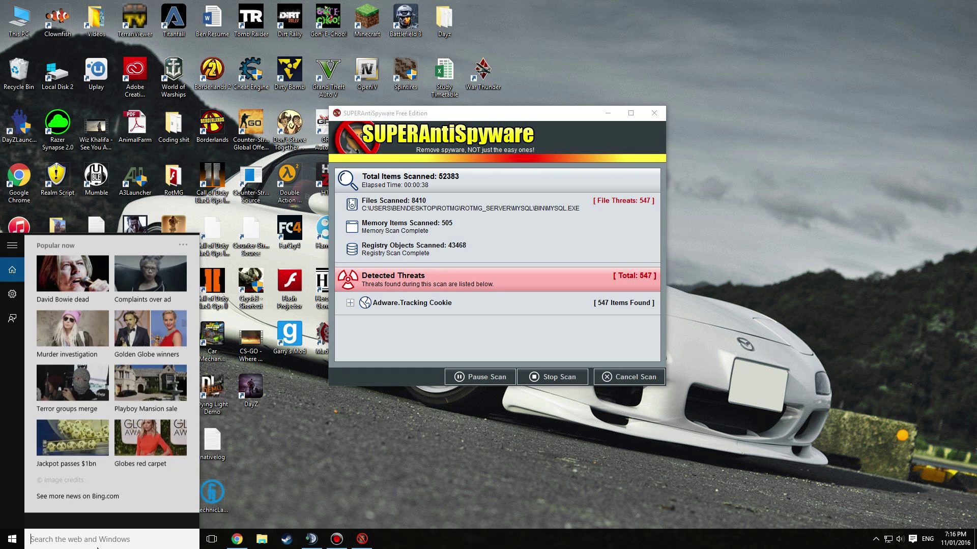
text(de)
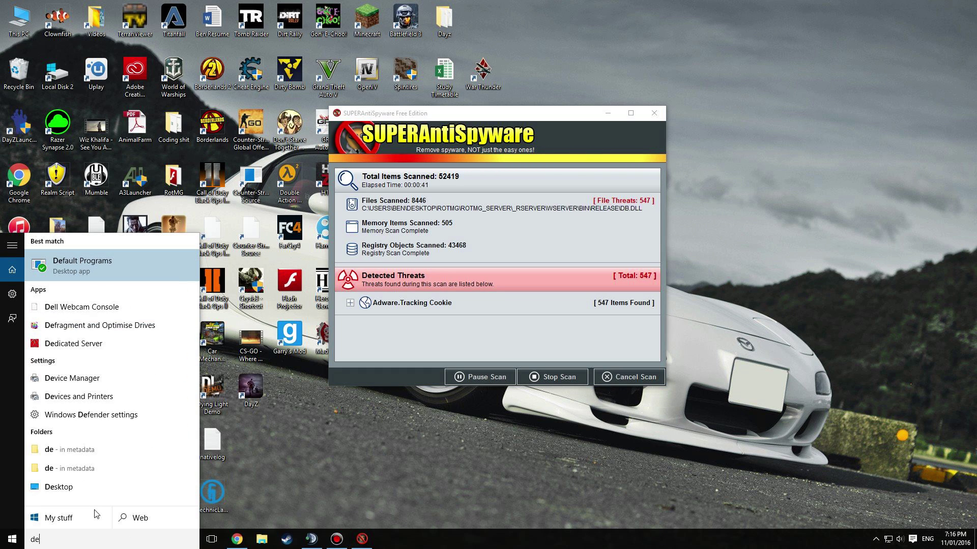
text(frag)
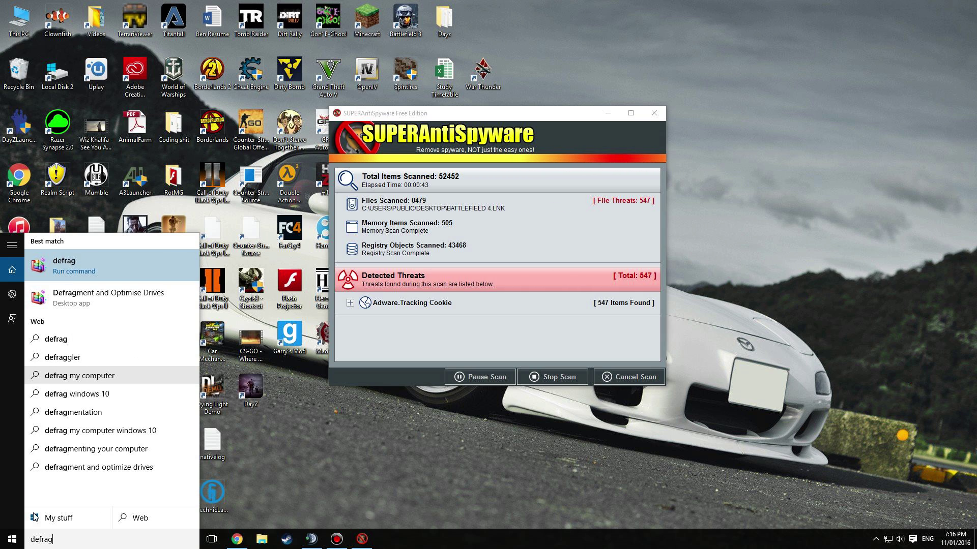
key(BackSpace)
key(BackSpace)
key(BackSpace)
key(BackSpace)
key(BackSpace)
key(BackSpace)
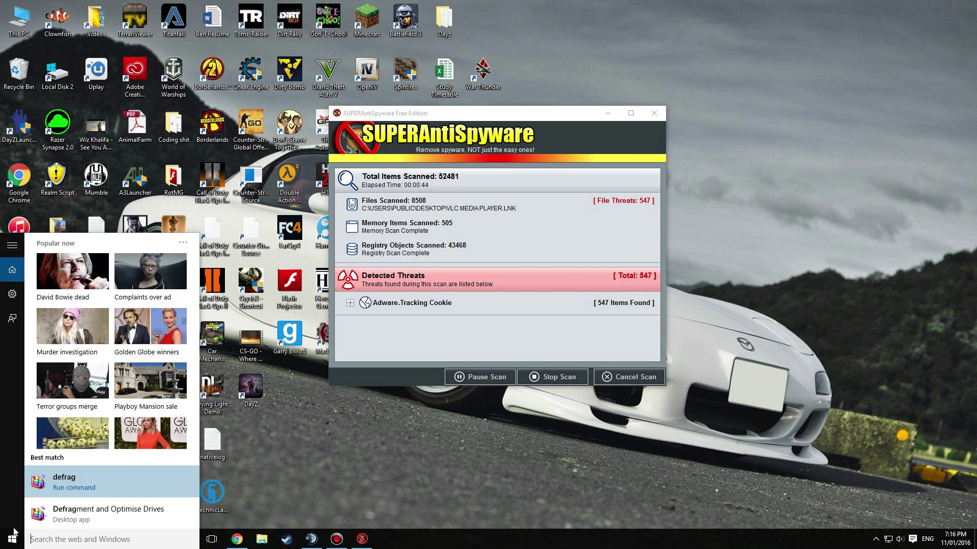
click(687, 539)
right_click(974, 539)
click(769, 500)
right_click(12, 540)
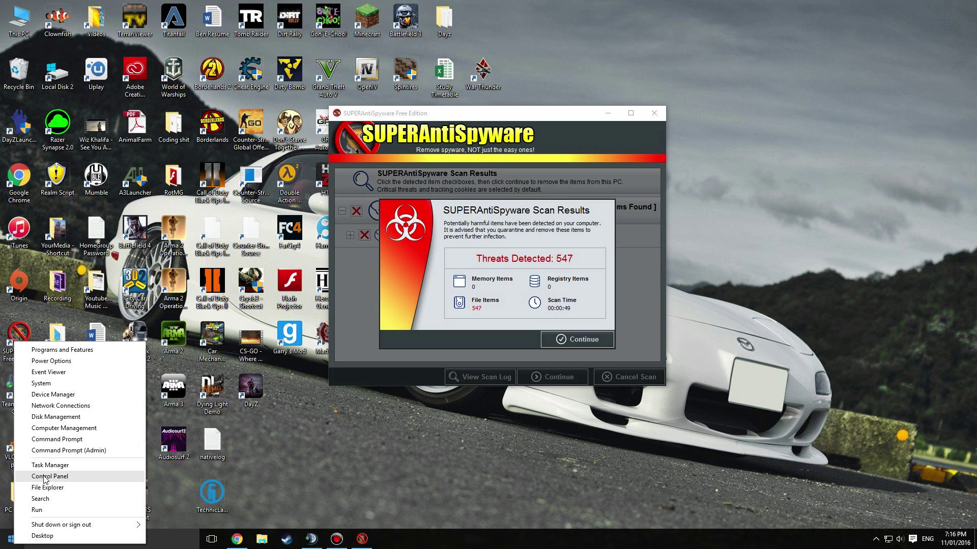
click(51, 385)
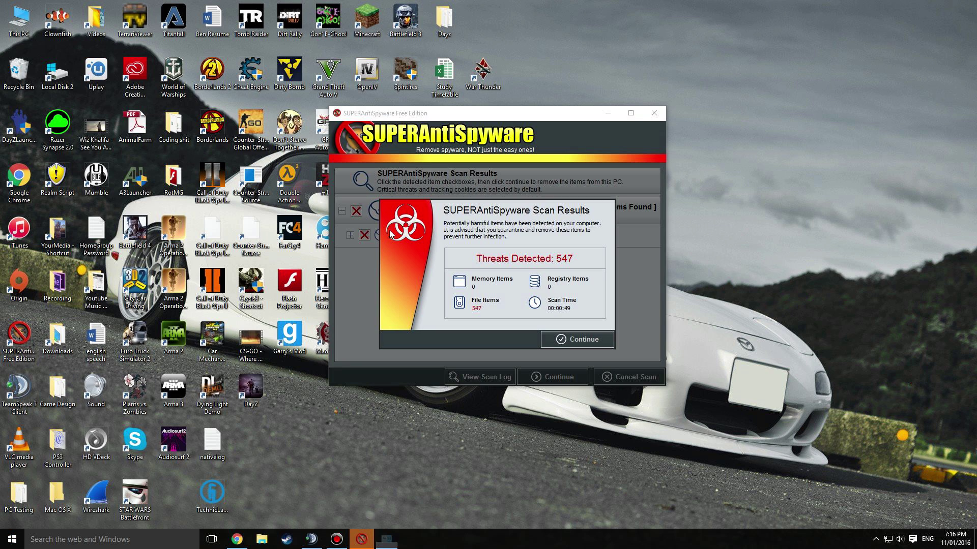
click(113, 539)
text(defrag)
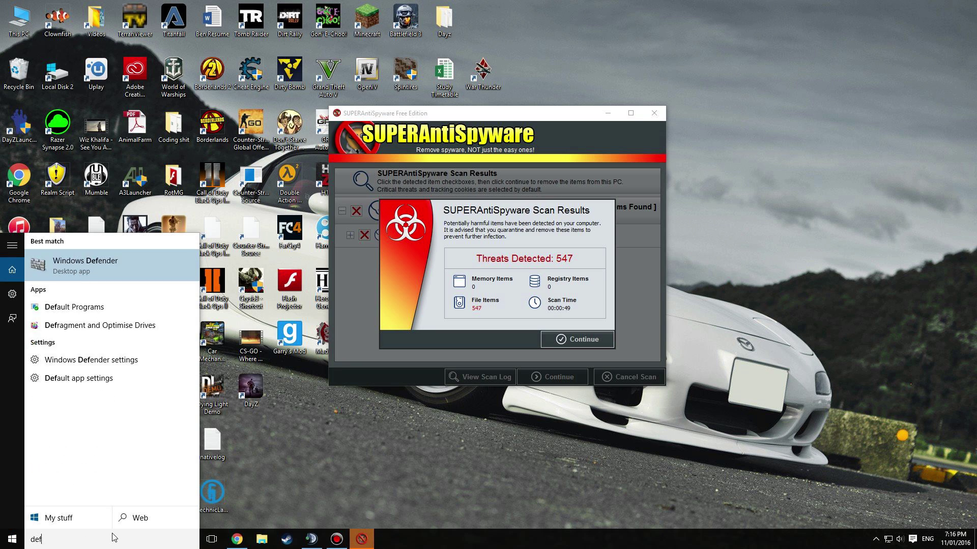
click(157, 315)
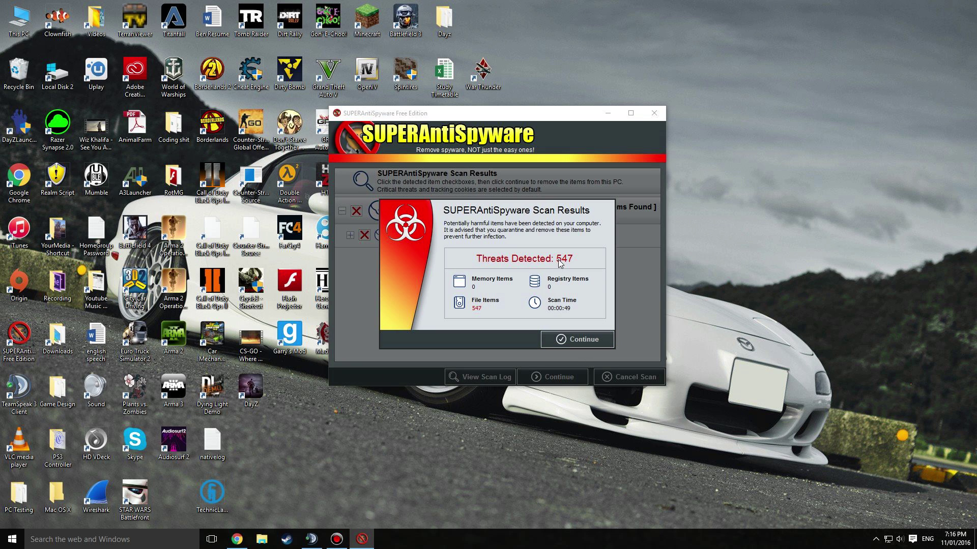
Step: Begin removing all 547 detected items, then briefly search 'defrag' and check tray icons
click(584, 340)
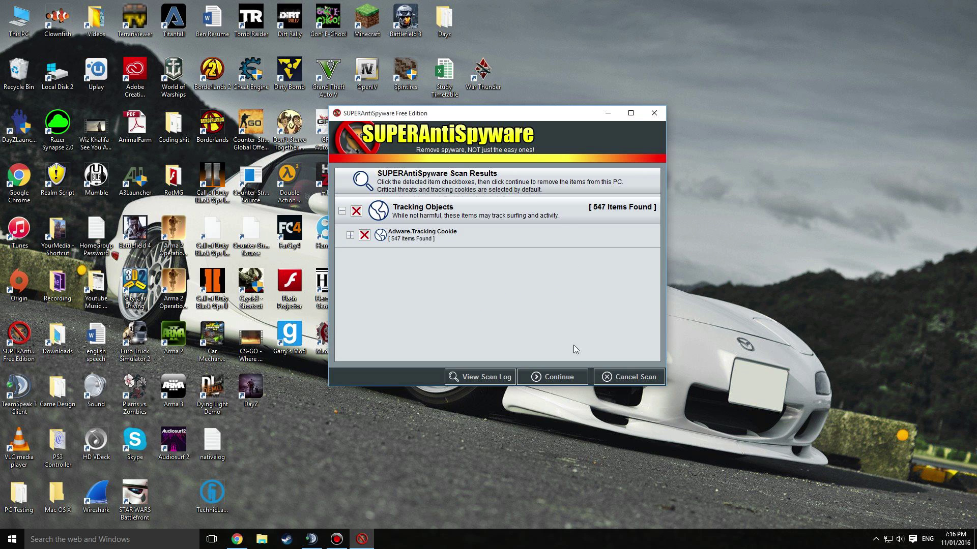
click(552, 377)
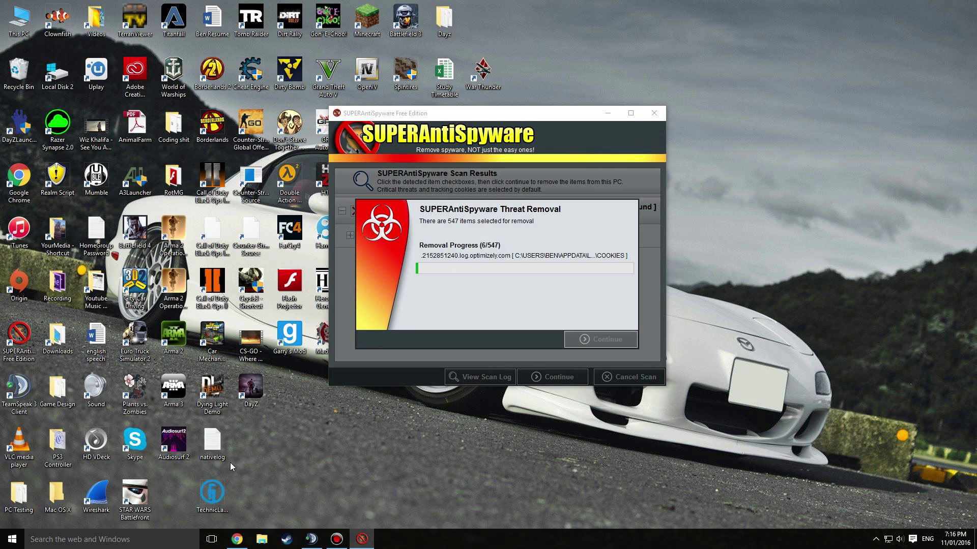
click(75, 547)
text(defra)
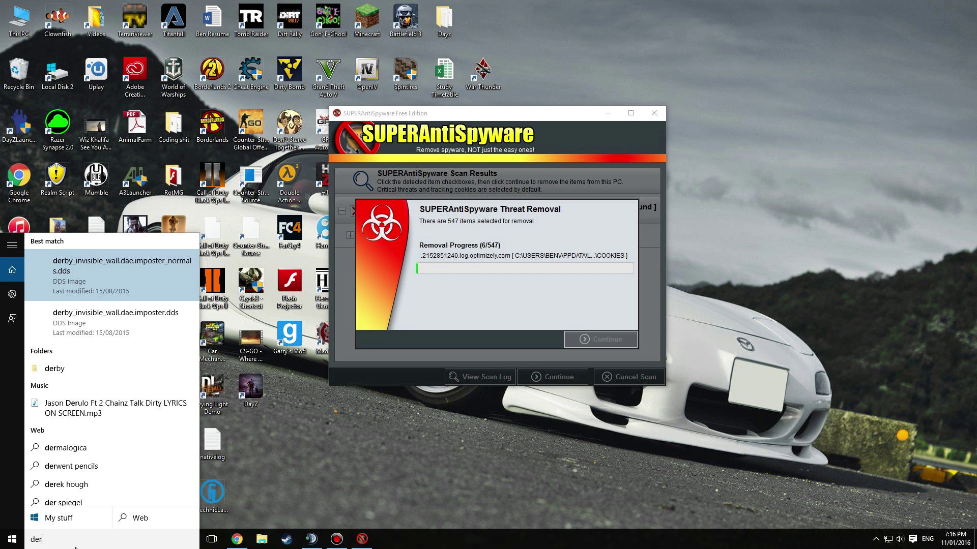
text(g)
key(Escape)
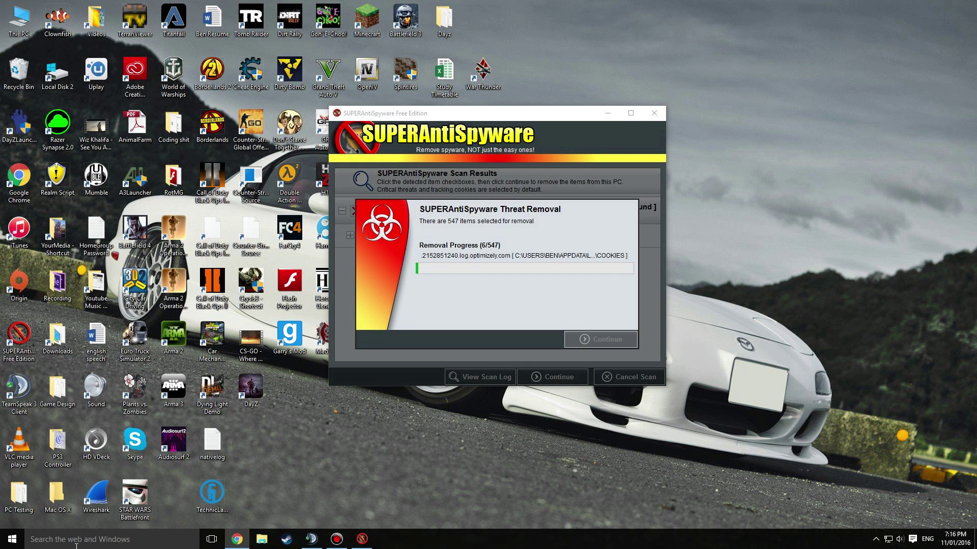
click(875, 540)
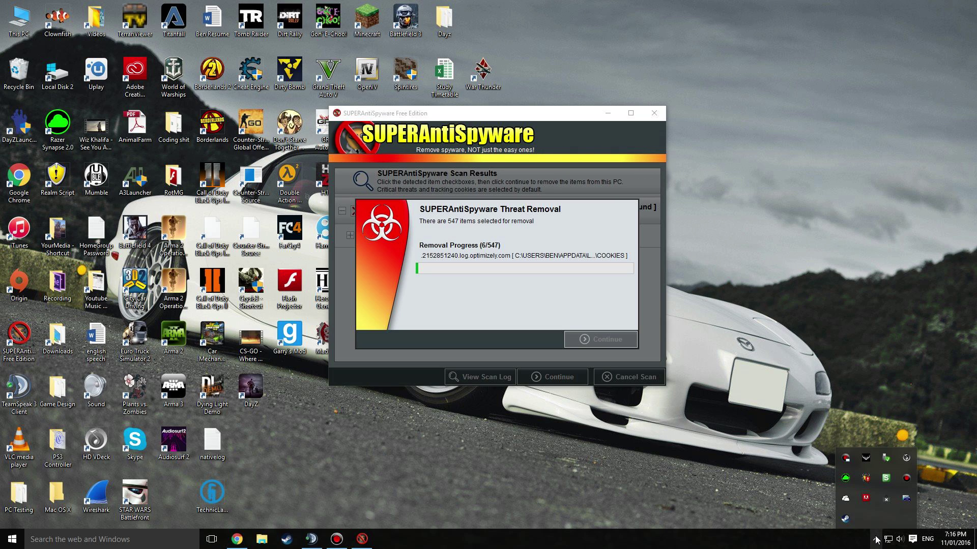
click(600, 478)
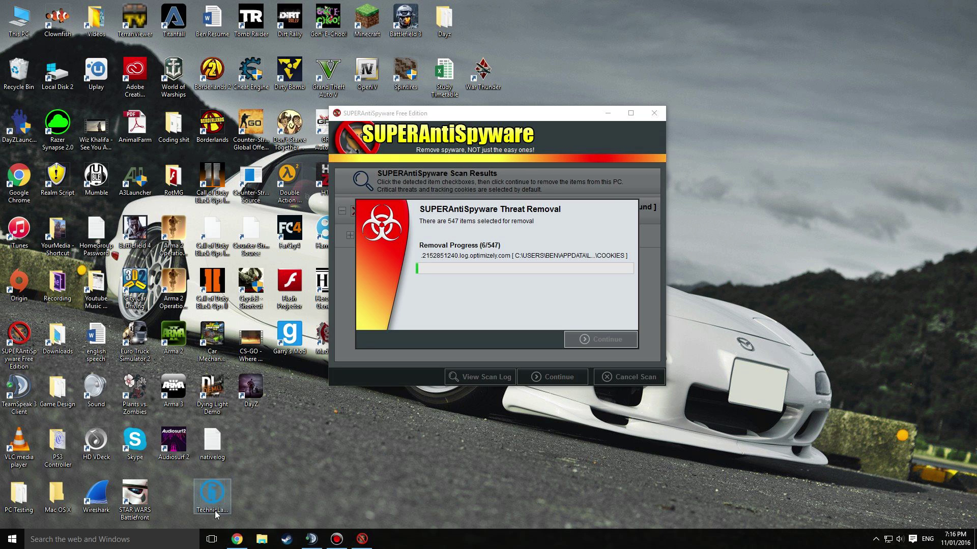
Step: Search Windows Settings for 'defrag' to open 'Defragment and optimise your drives', then close Settings
click(41, 540)
text(sett)
click(78, 270)
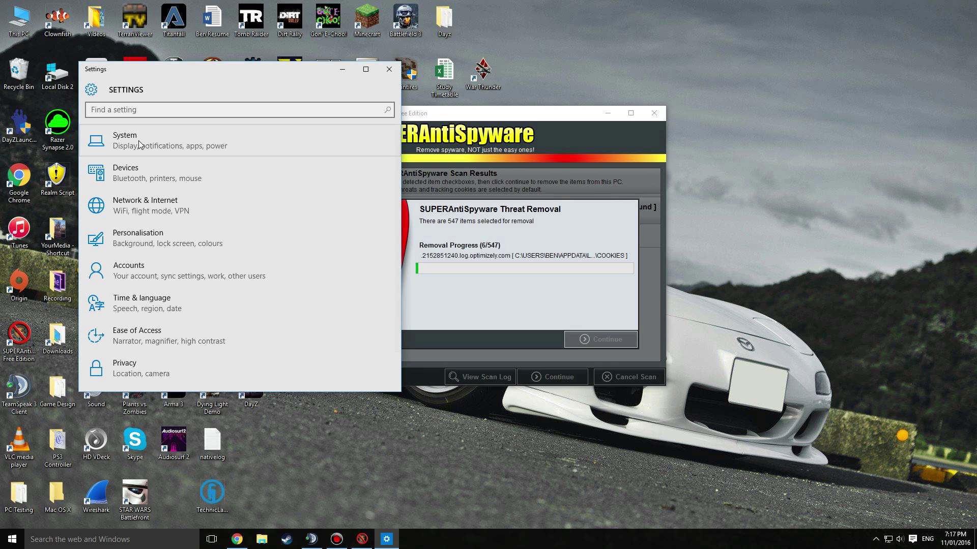
click(140, 110)
text(dre)
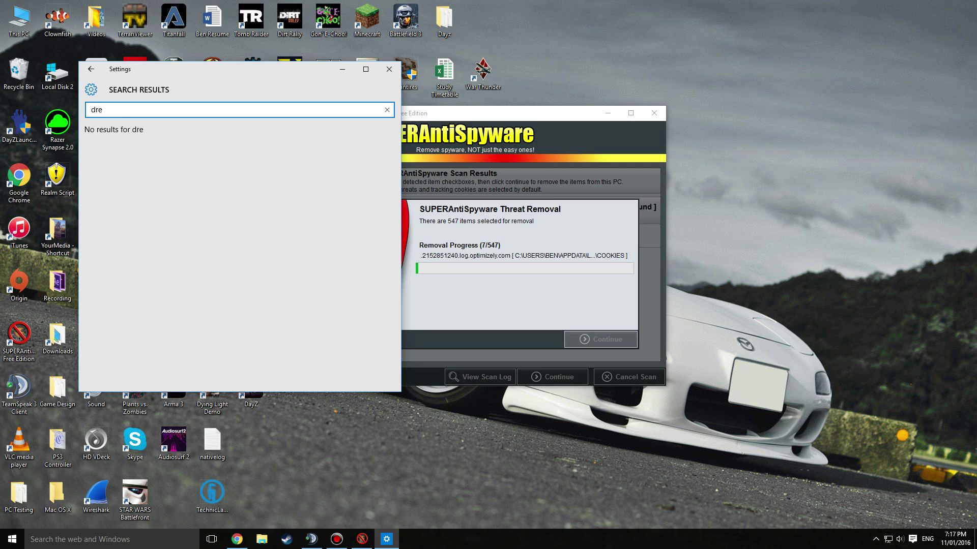
key(BackSpace)
key(BackSpace)
text(efrag)
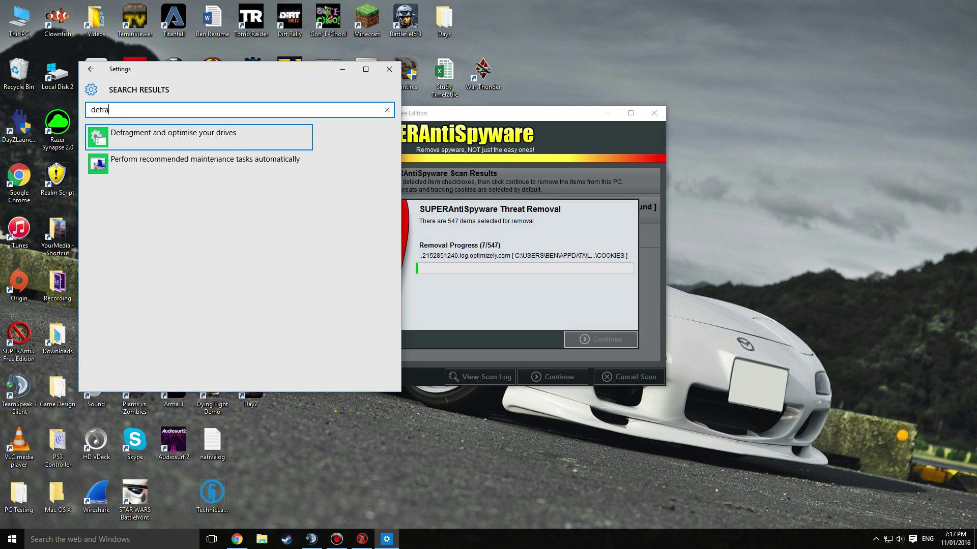
click(200, 143)
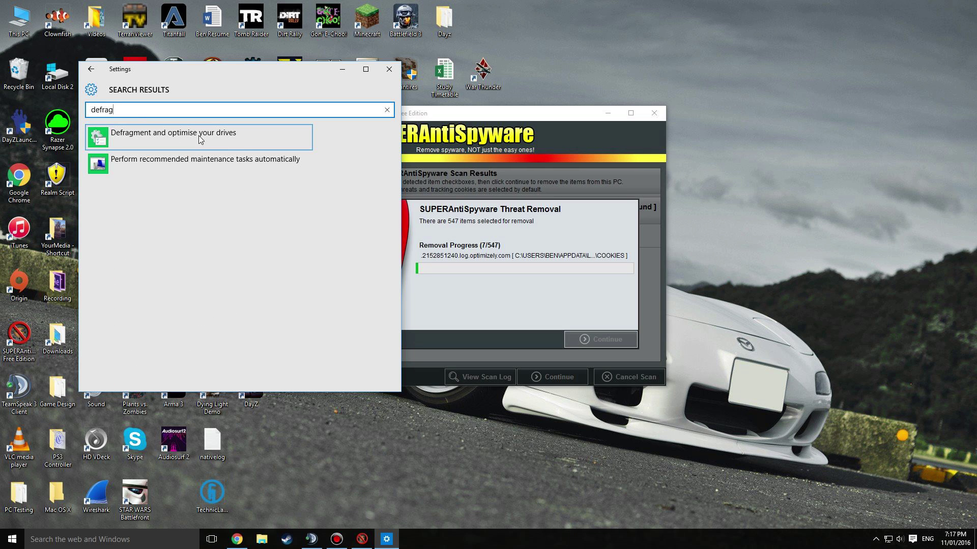
click(389, 72)
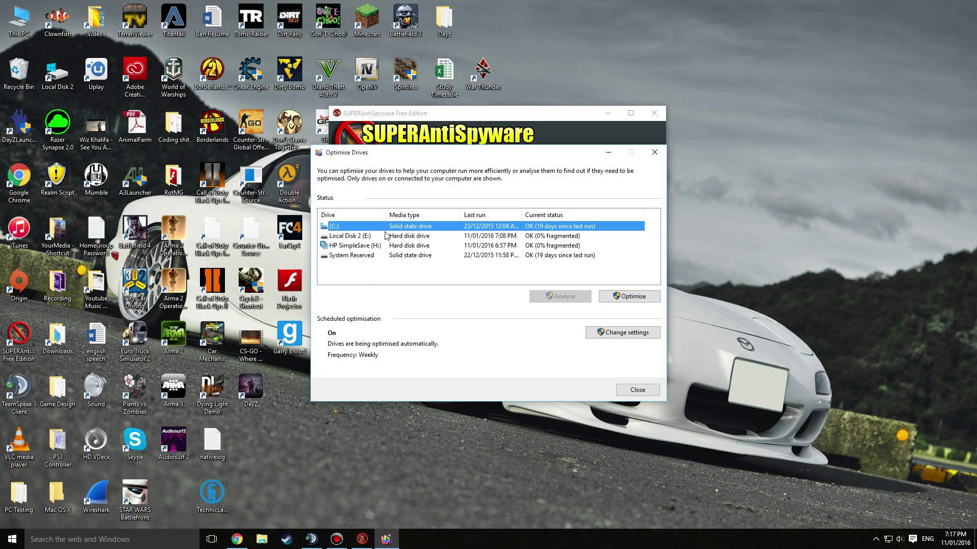
Step: Optimise Local Disk 2 (E:) and bring the SUPERAntiSpyware removal progress to the front
drag(404, 153, 398, 156)
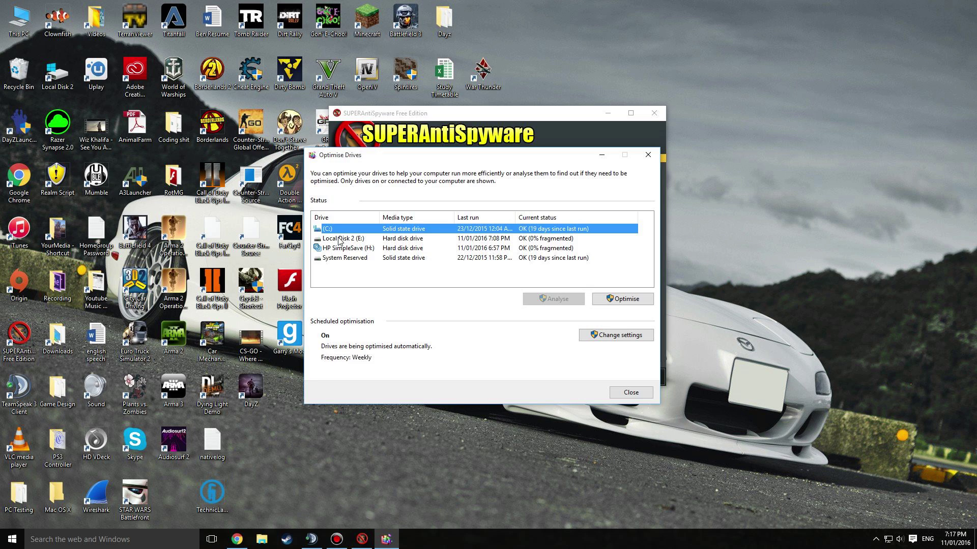
click(339, 239)
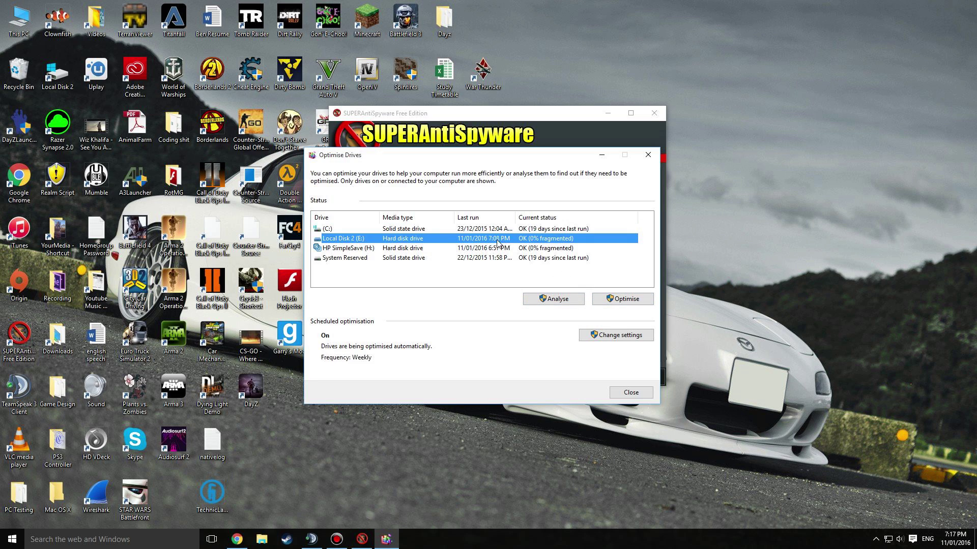
click(626, 298)
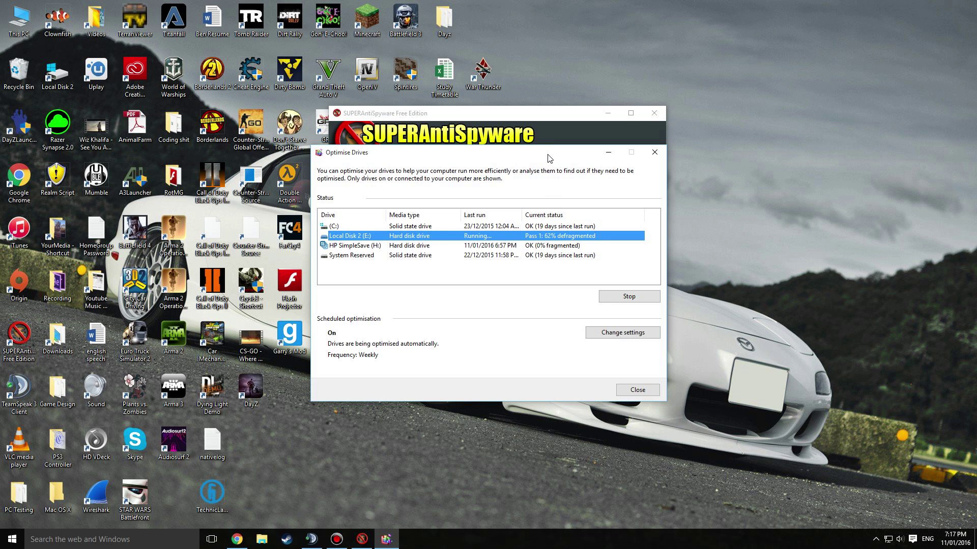
drag(549, 159, 270, 168)
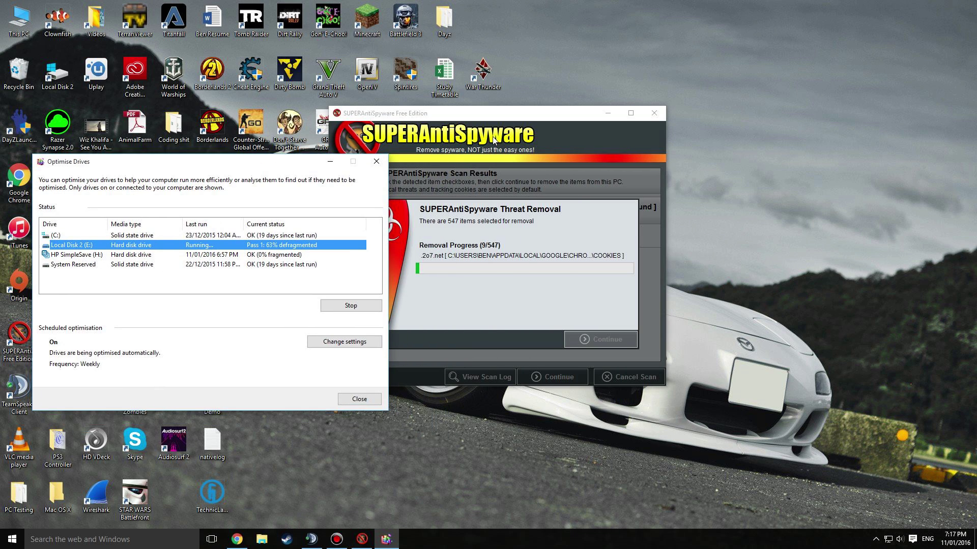
click(513, 255)
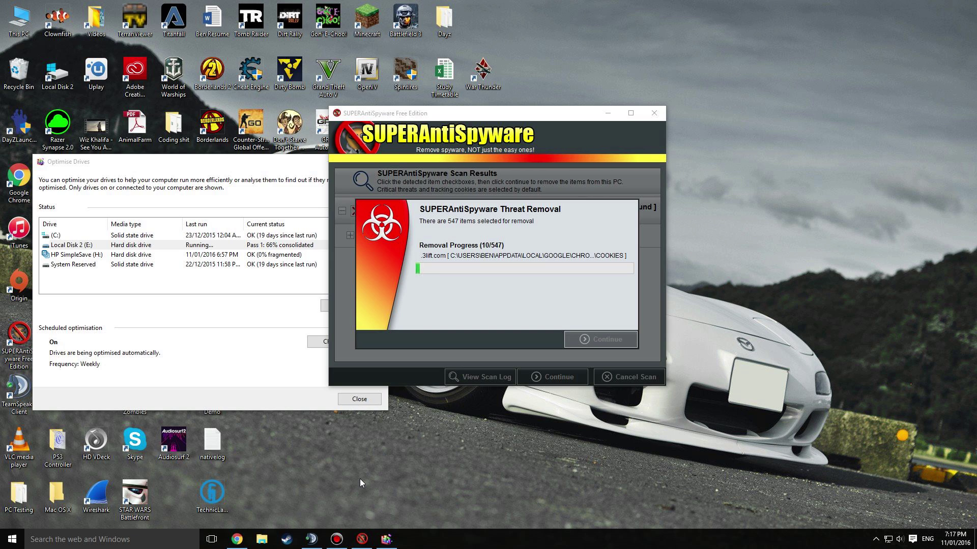
Step: Open the AppData Roaming folder by running %appdata% from the Run dialog
key(super+r)
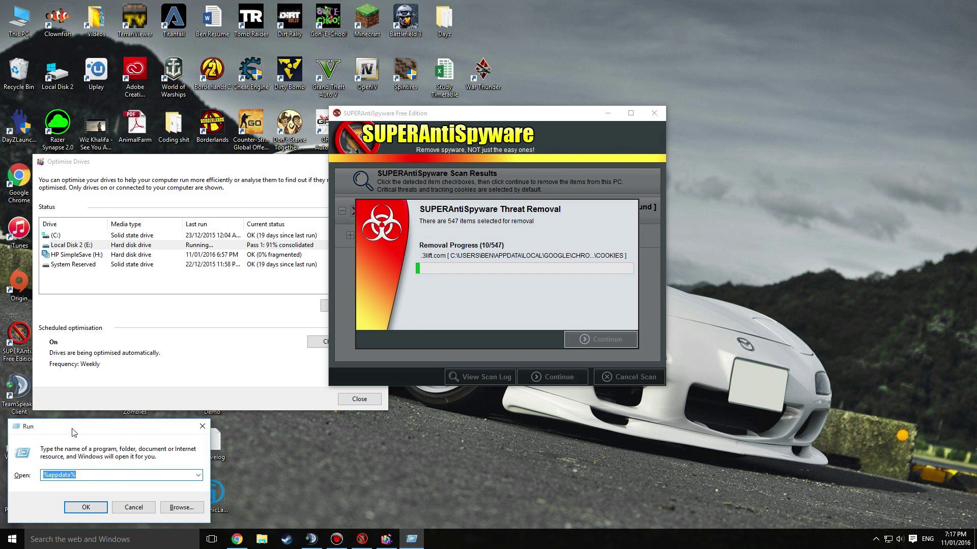
drag(82, 432, 157, 375)
click(75, 539)
text(run)
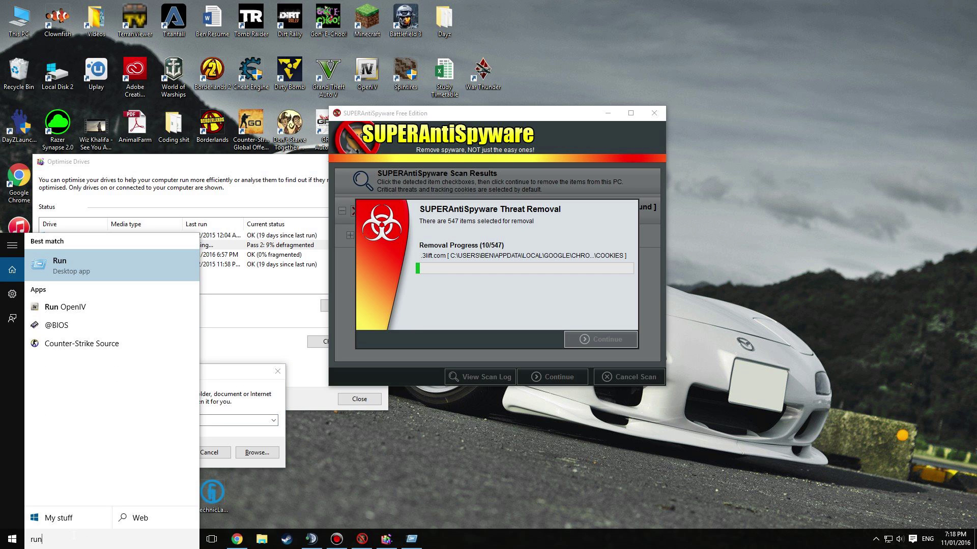
key(Return)
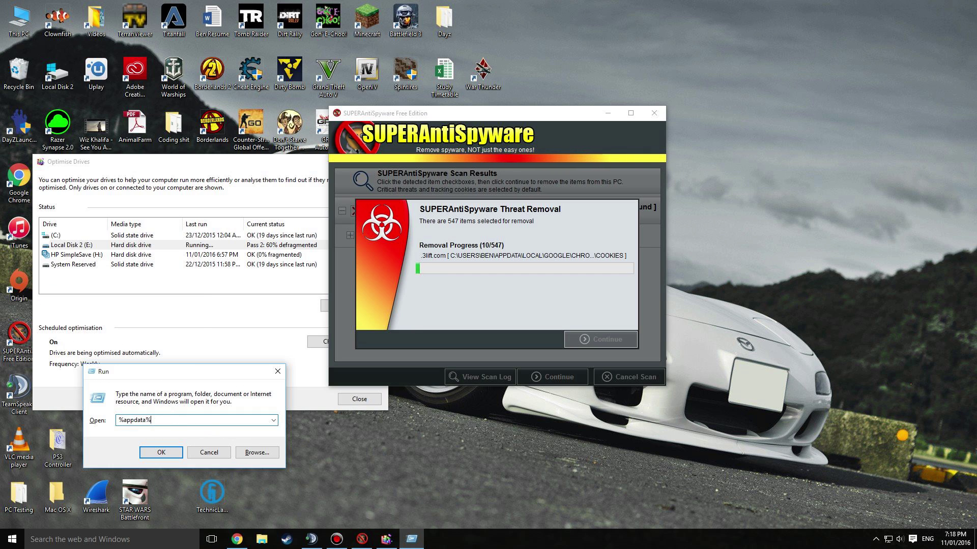
click(180, 439)
click(160, 452)
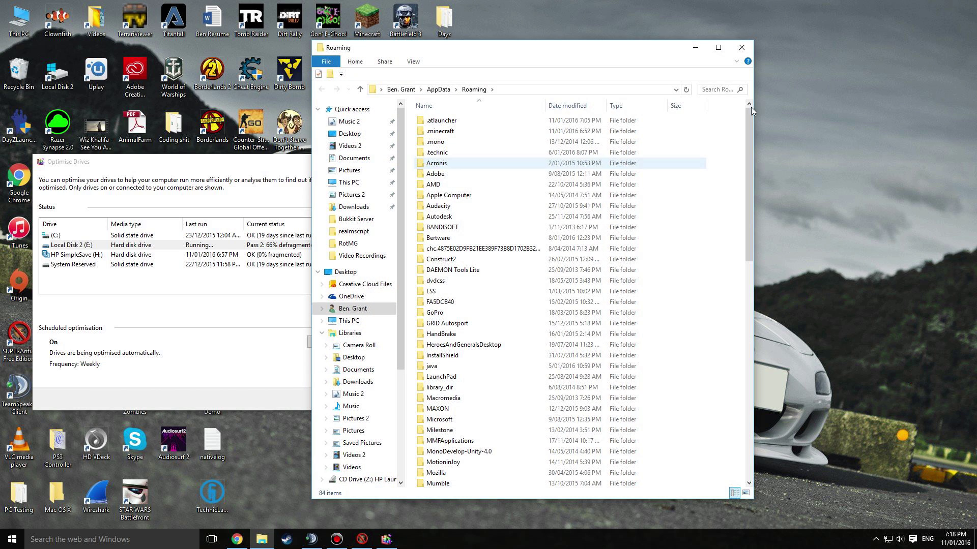
Step: Search Roaming for 'battle' and open the BattlEye folder with its Uninstall BattlEye shortcut
click(717, 89)
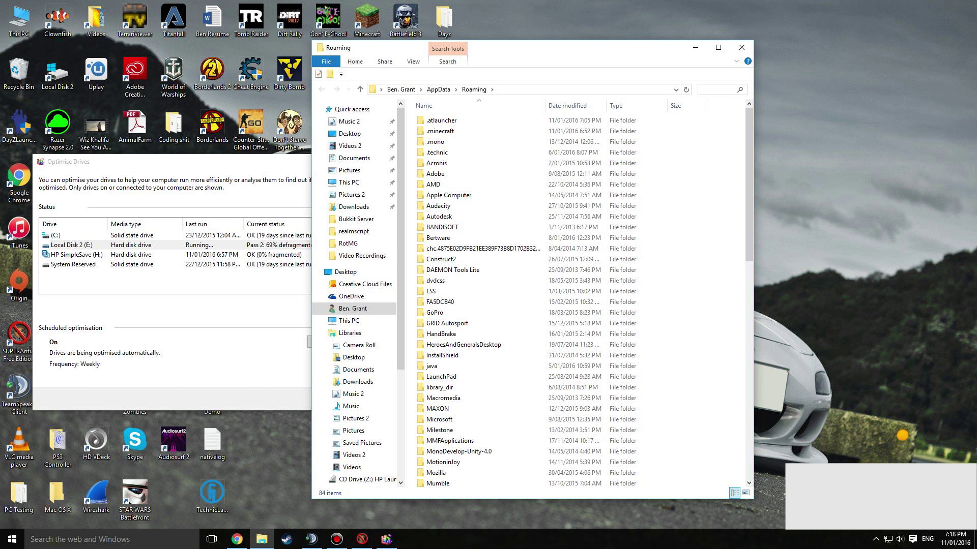
text(battl)
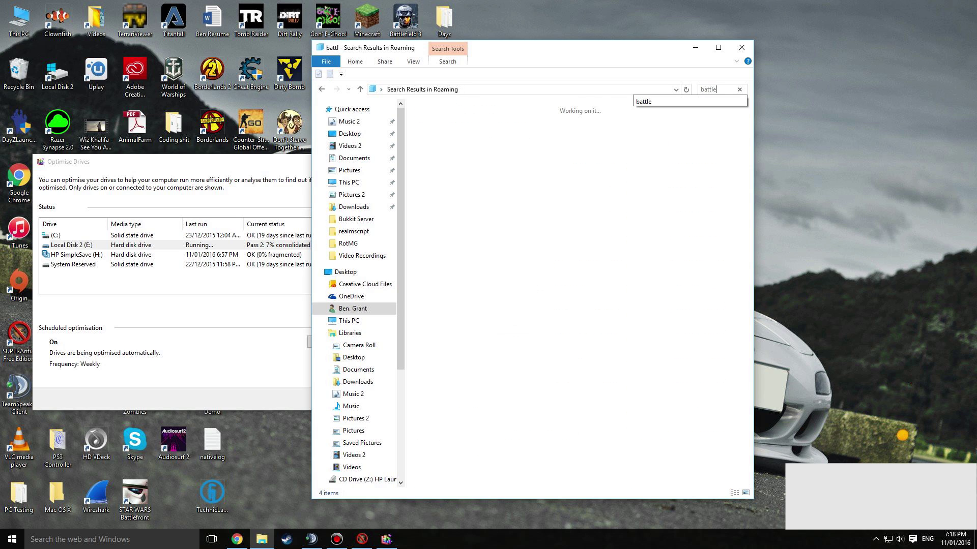
text(e)
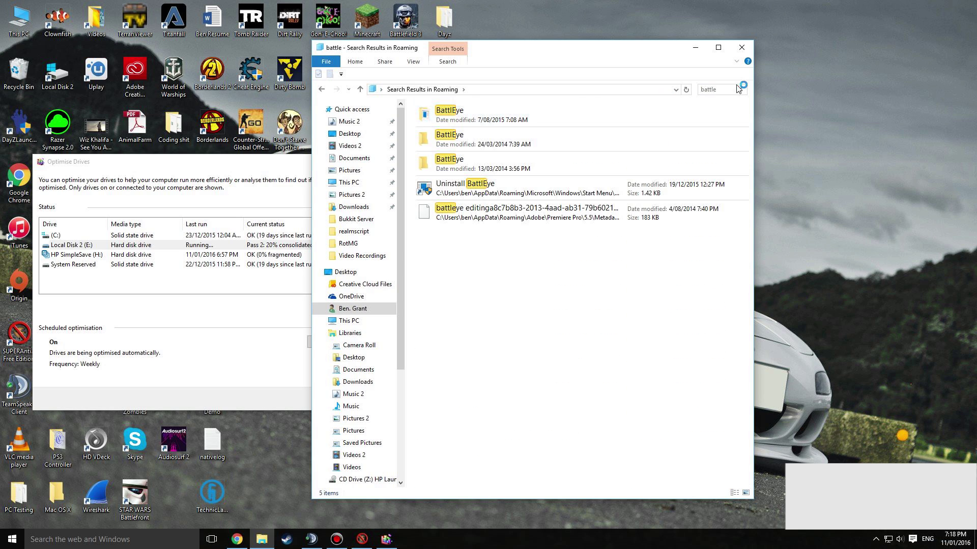
double_click(467, 118)
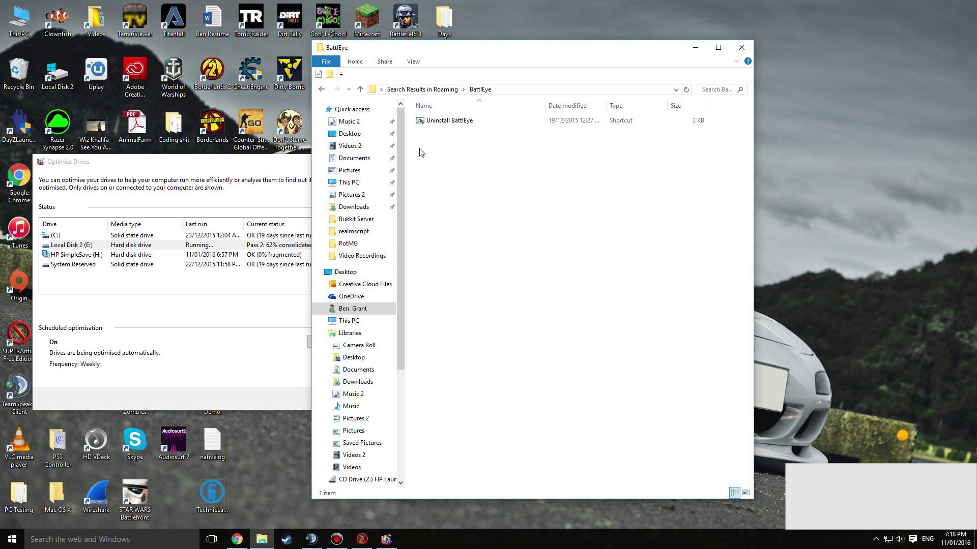
drag(420, 152, 514, 155)
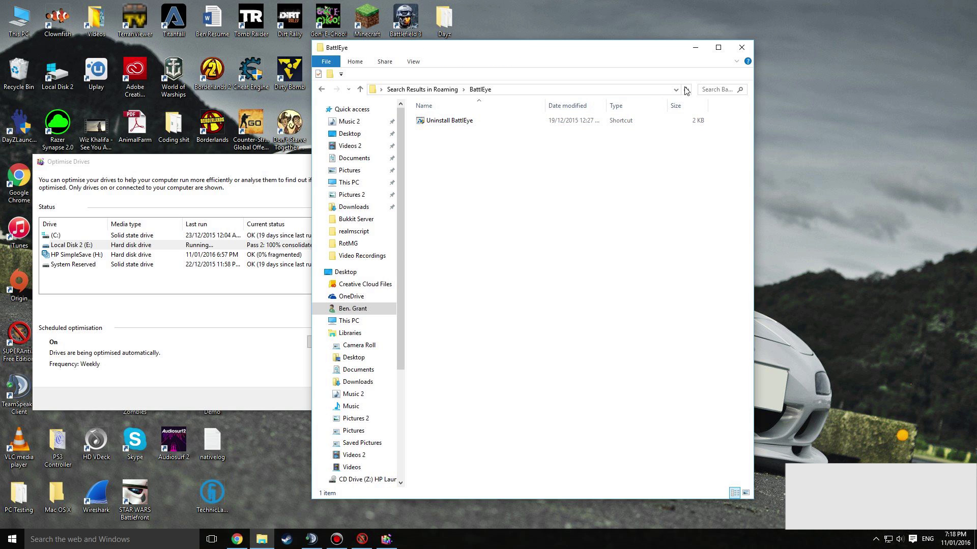
Step: Close the BattlEye Explorer window and the finished Optimise Drives tool
click(741, 48)
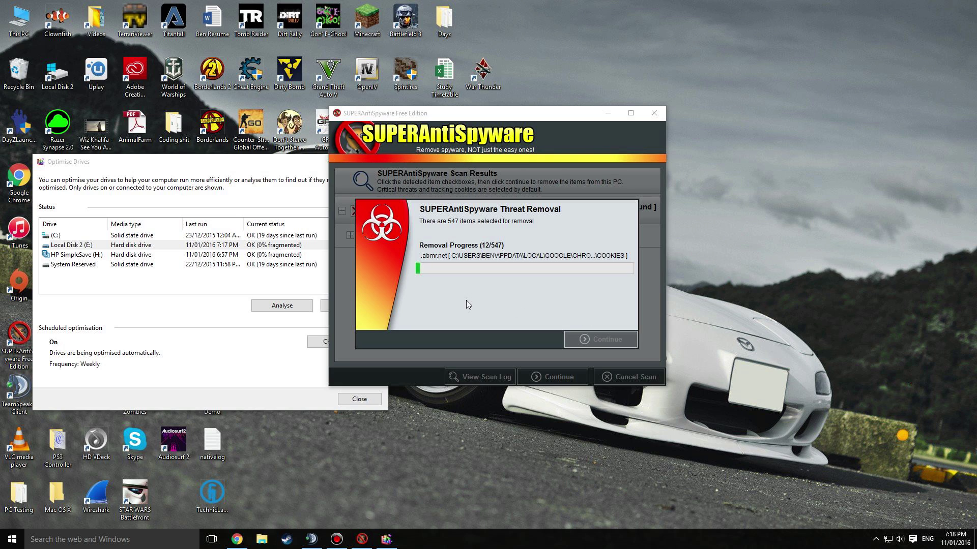
click(284, 366)
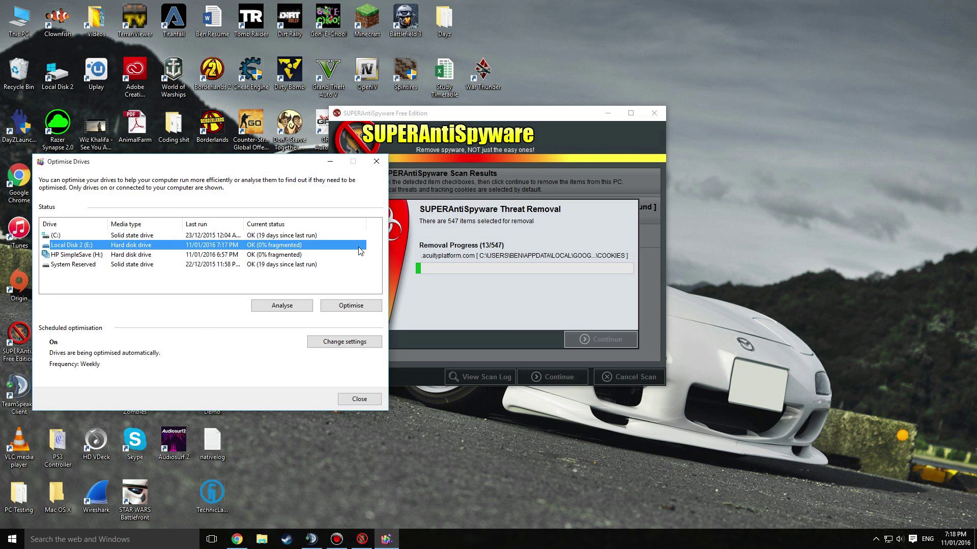
click(358, 399)
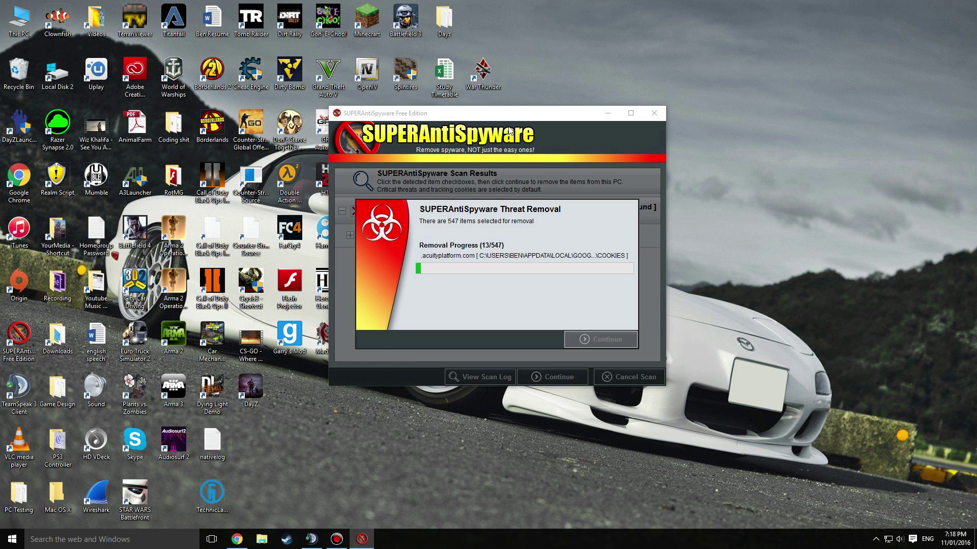
Step: Exit SUPERAntiSpyware and AutoHotkey from their tray icon menus
click(888, 540)
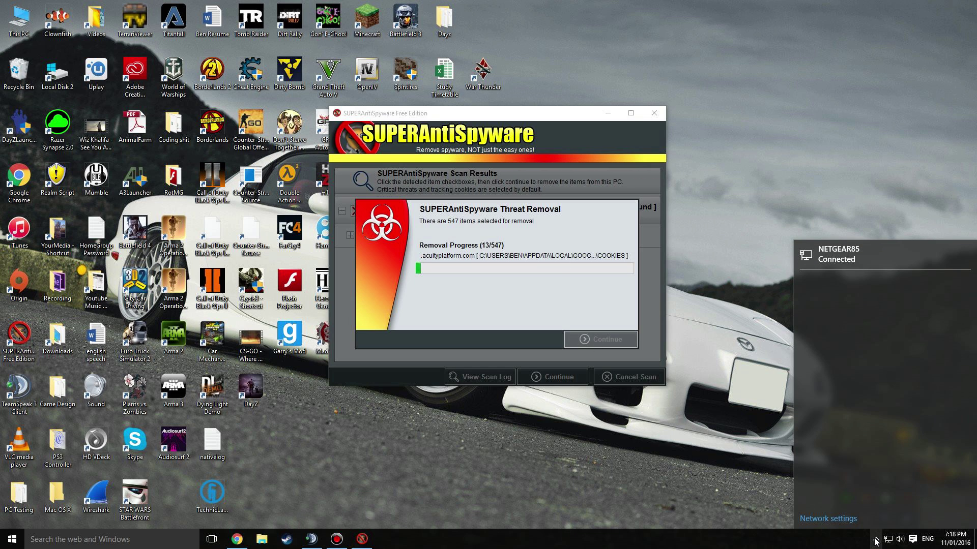
click(875, 540)
right_click(865, 500)
click(858, 493)
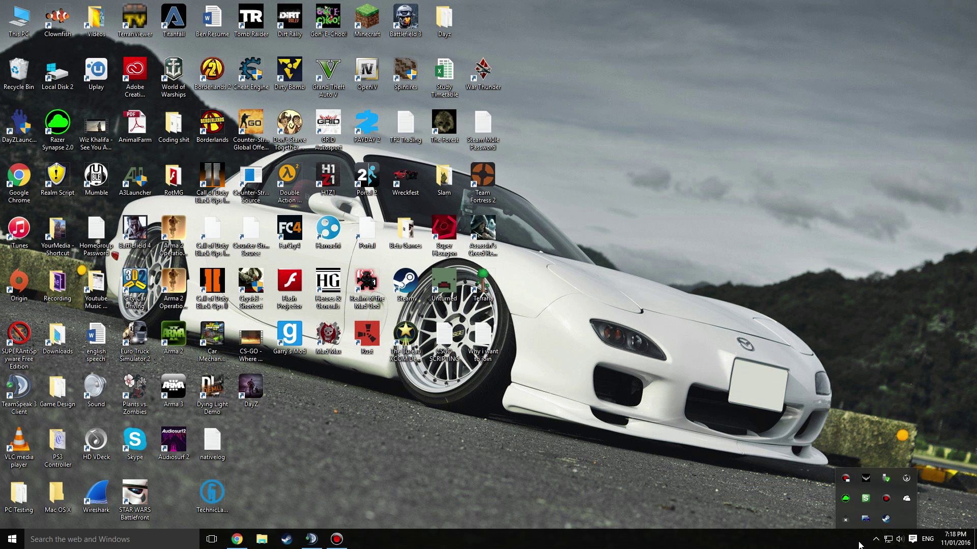
right_click(867, 501)
click(882, 500)
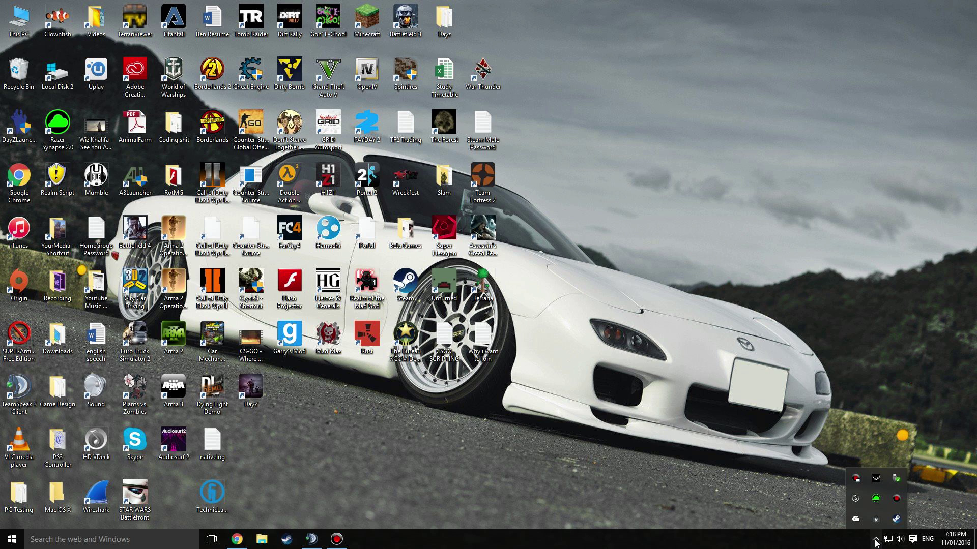
click(875, 540)
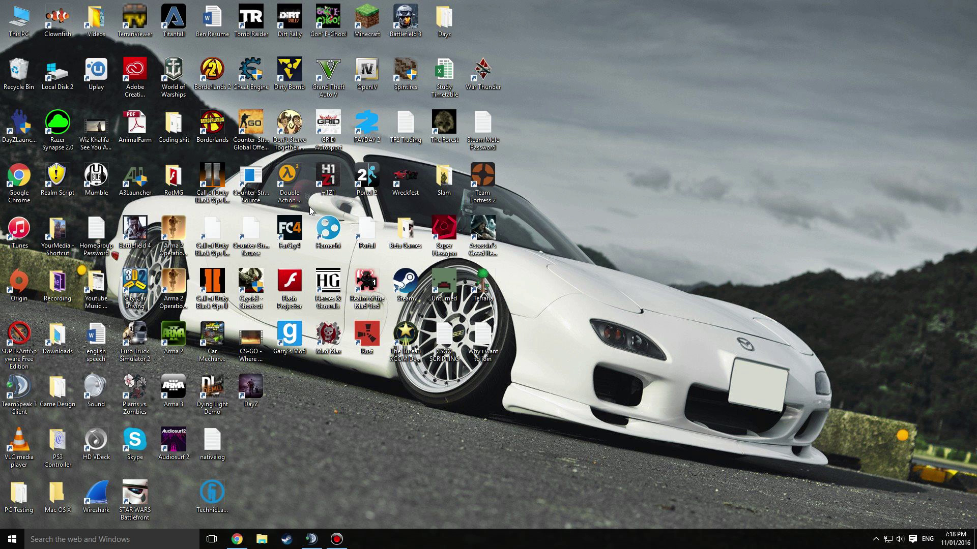
double_click(410, 281)
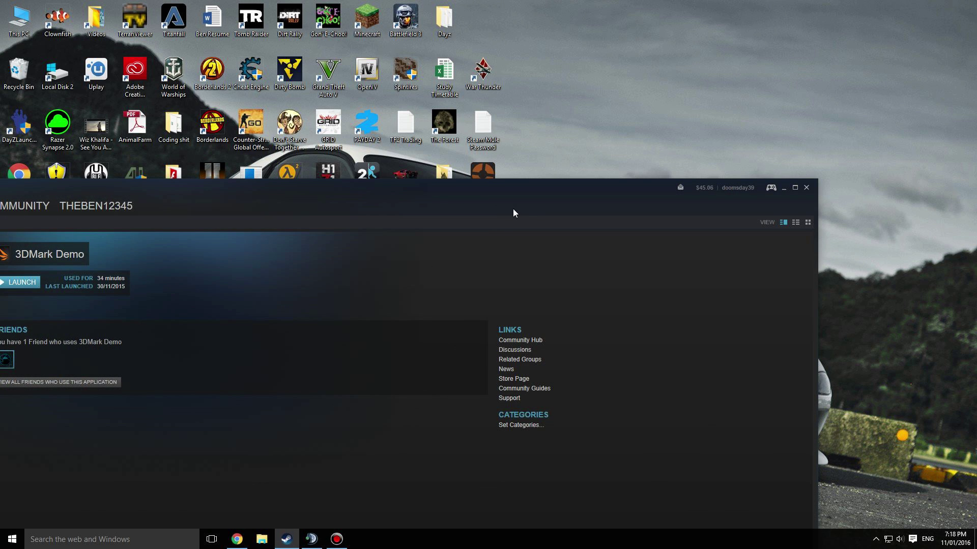
drag(514, 212, 730, 19)
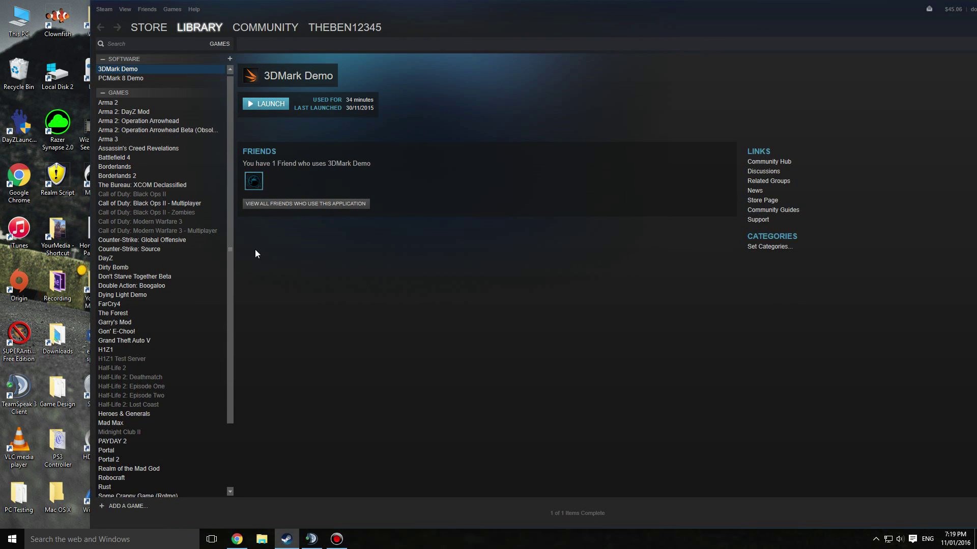
scroll(220, 255, down, 2)
scroll(220, 258, up, 1)
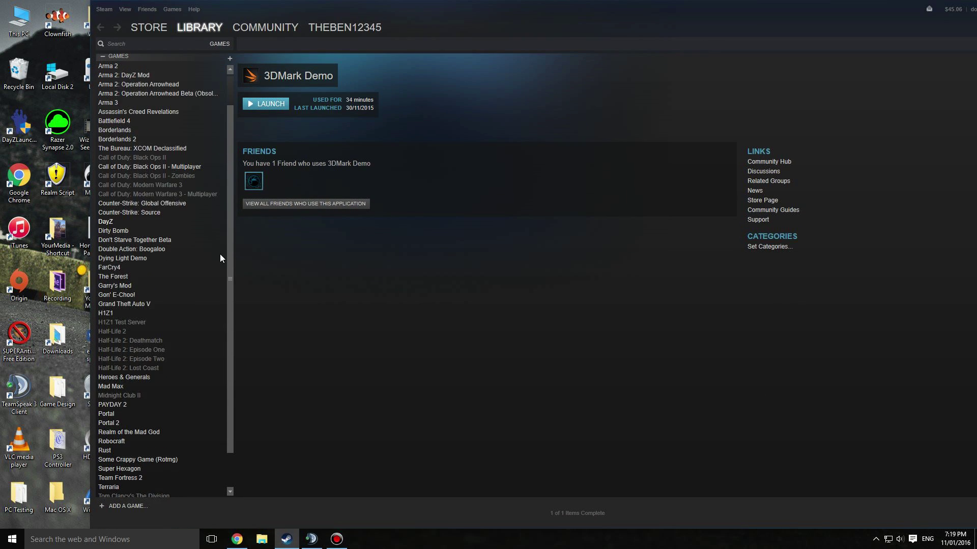
right_click(111, 223)
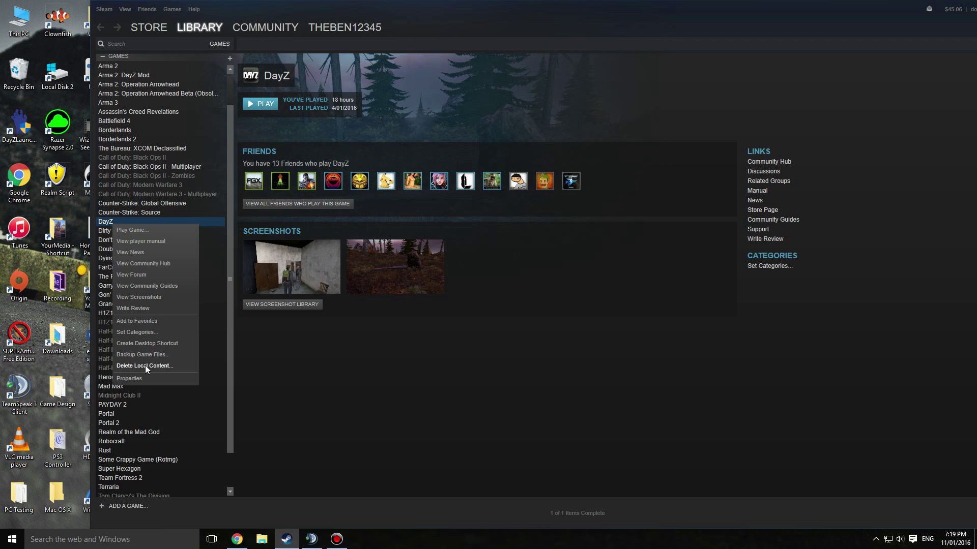
drag(493, 11, 440, 35)
drag(890, 32, 716, 34)
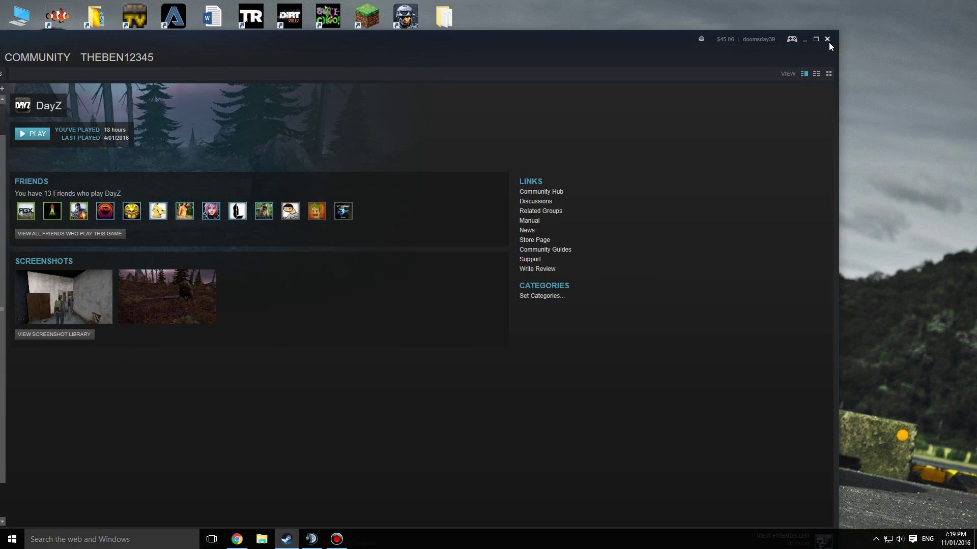
click(829, 42)
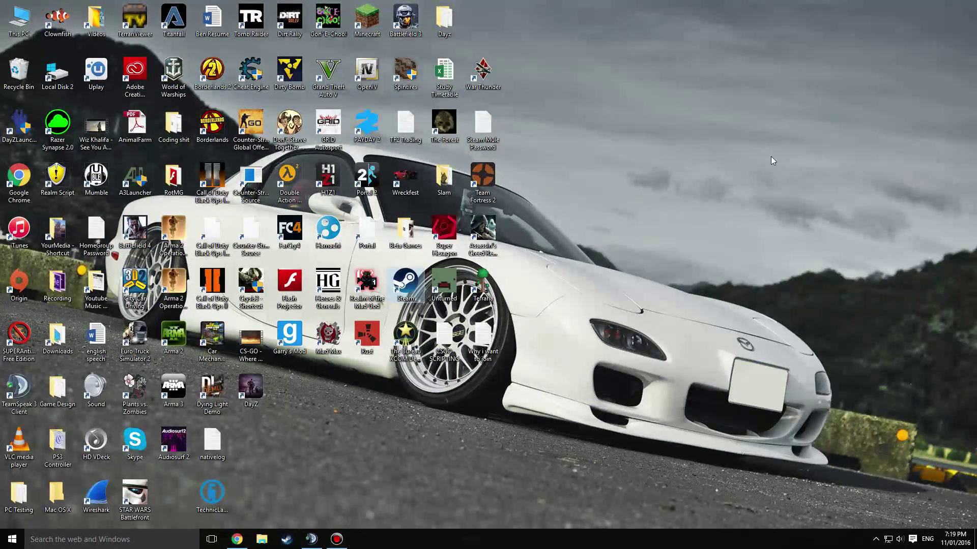